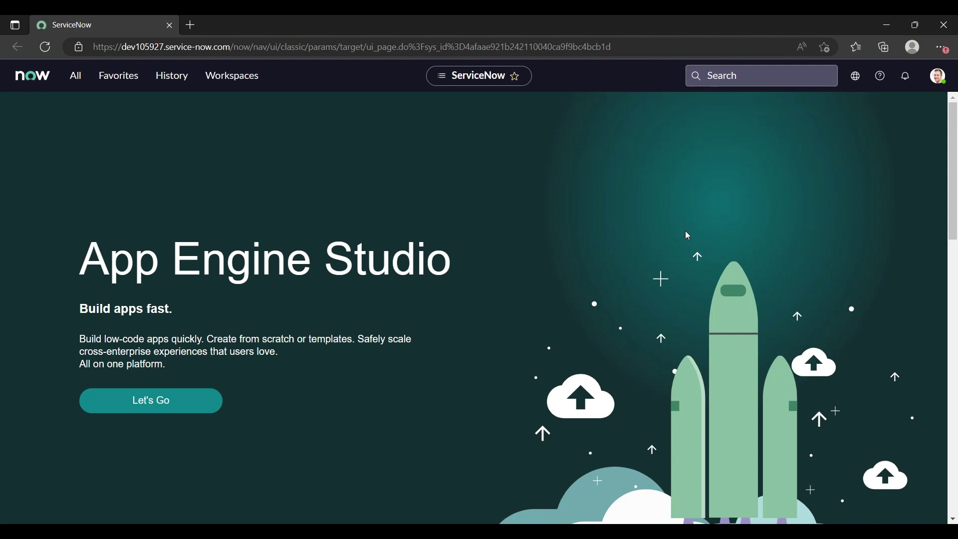
# Filter the navigator for 'user' and open User Administration > Users in a new tab.
pyautogui.click(74, 85)
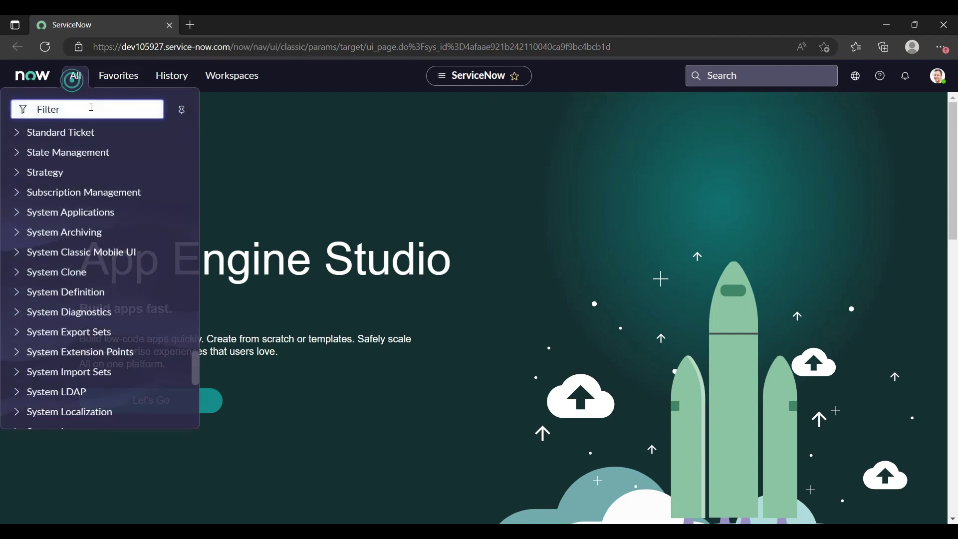
pyautogui.click(90, 108)
pyautogui.write('user')
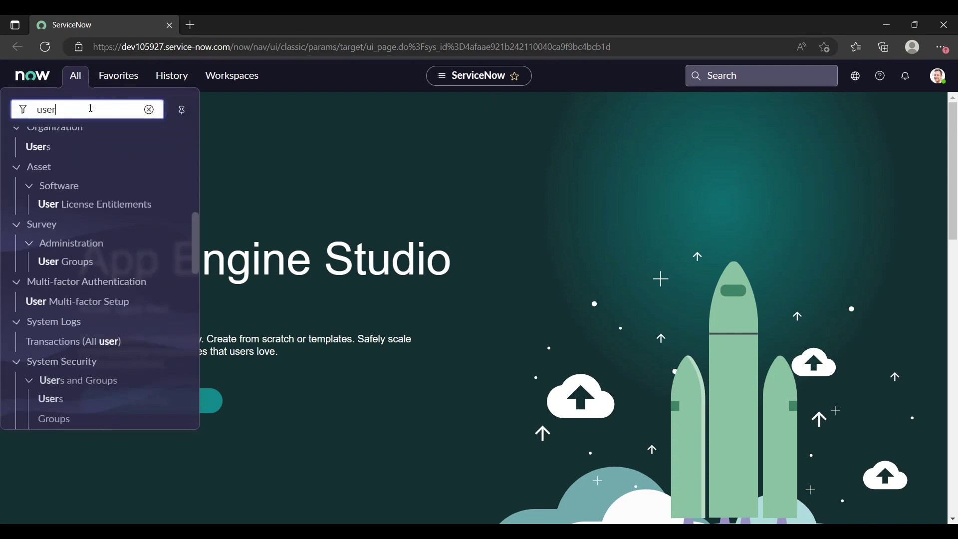
pyautogui.scroll(2, 83, 230)
pyautogui.scroll(7, 83, 230)
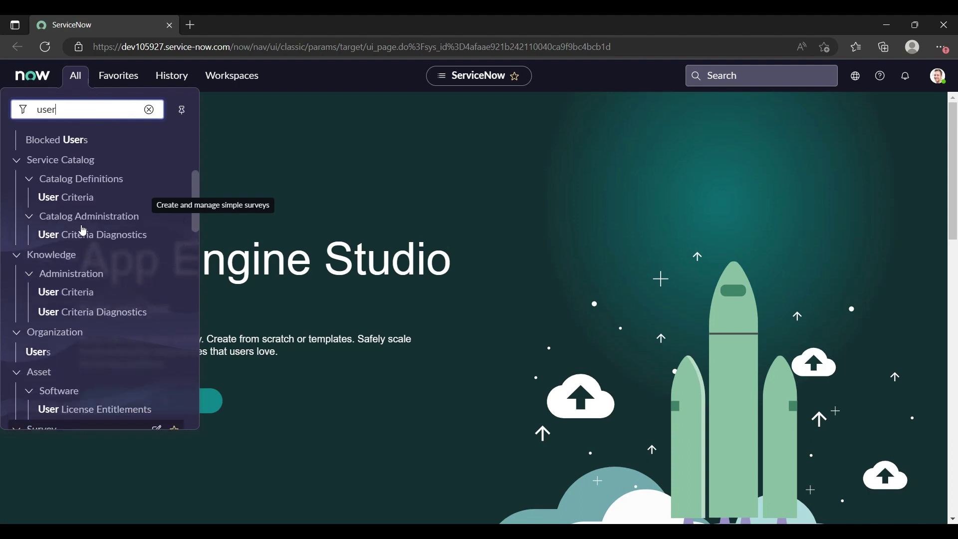
pyautogui.scroll(-8, 82, 231)
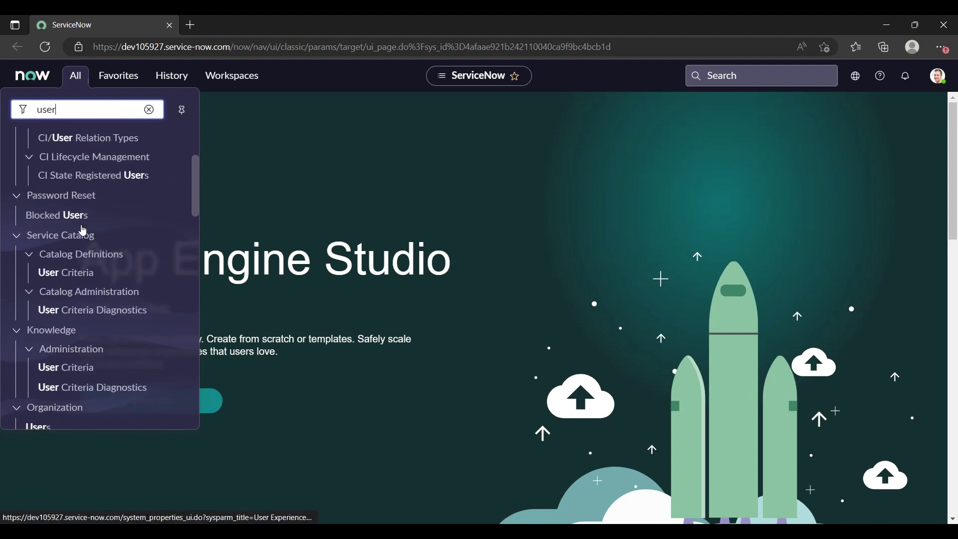
pyautogui.scroll(-4, 83, 230)
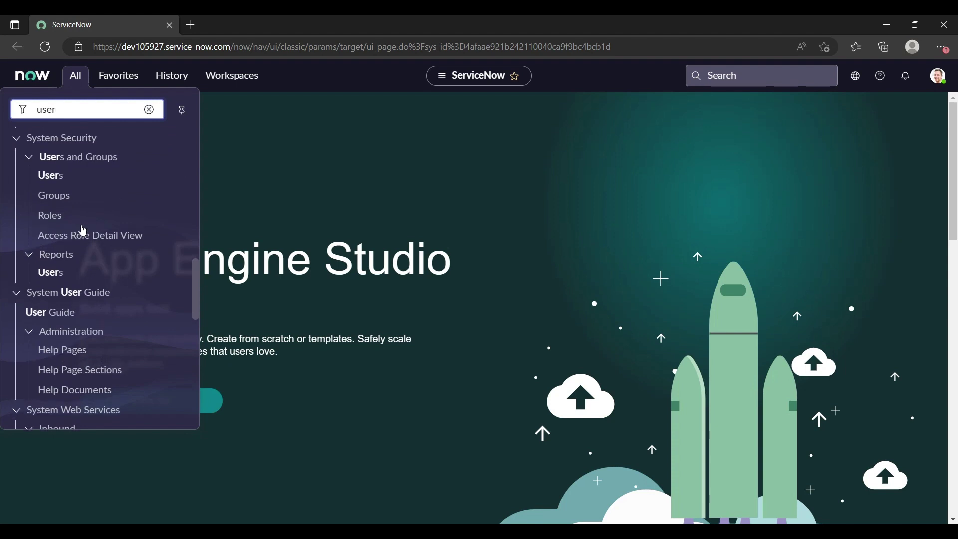
pyautogui.scroll(-1, 83, 231)
pyautogui.scroll(-5, 86, 208)
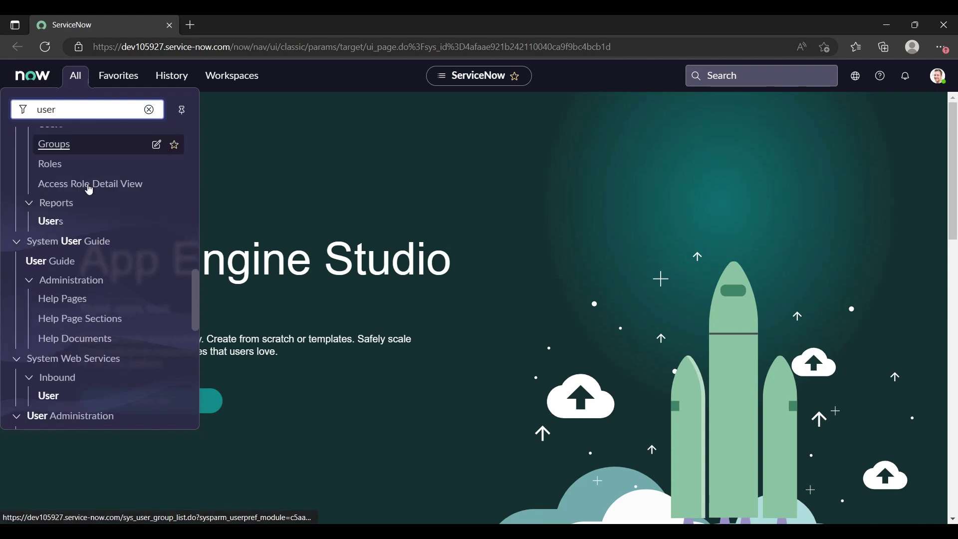
pyautogui.scroll(-3, 89, 190)
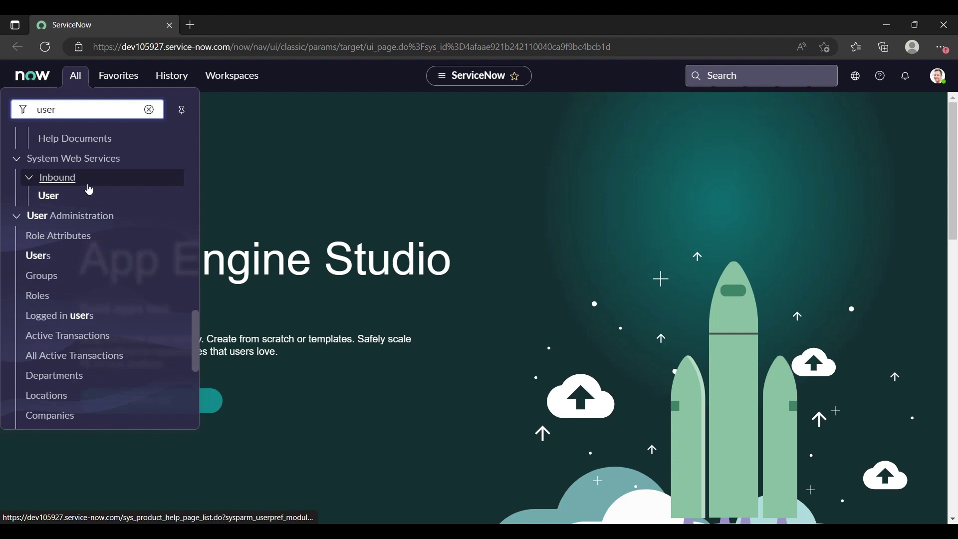
pyautogui.middleClick(43, 263)
pyautogui.click(223, 28)
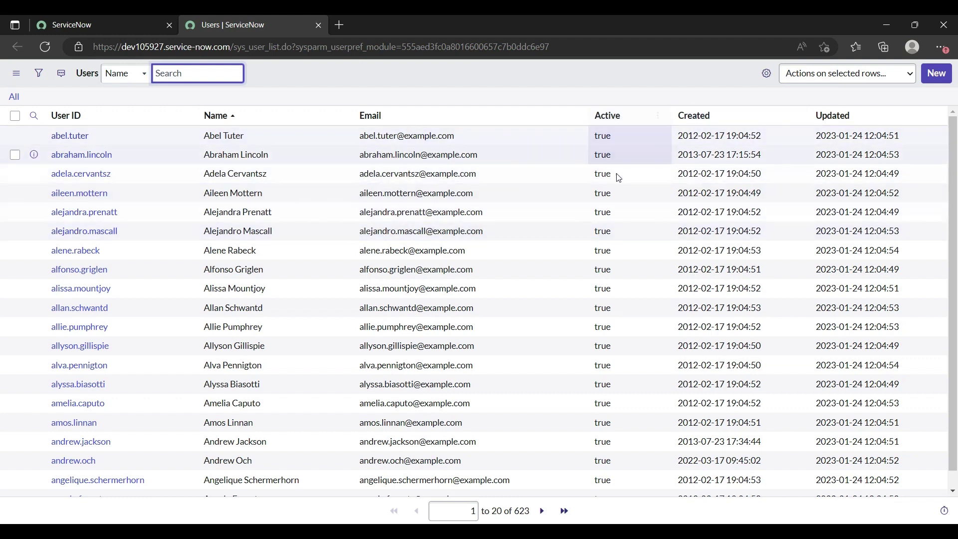
pyautogui.scroll(-1, 619, 342)
pyautogui.scroll(1, 617, 340)
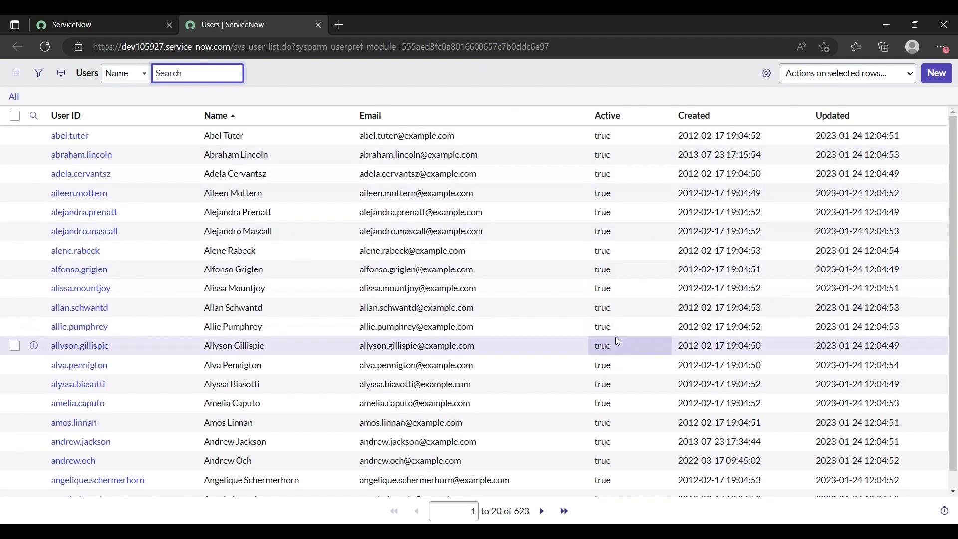
# Create a new user Test.t with first name Test, last name and email, then save it.
pyautogui.click(932, 75)
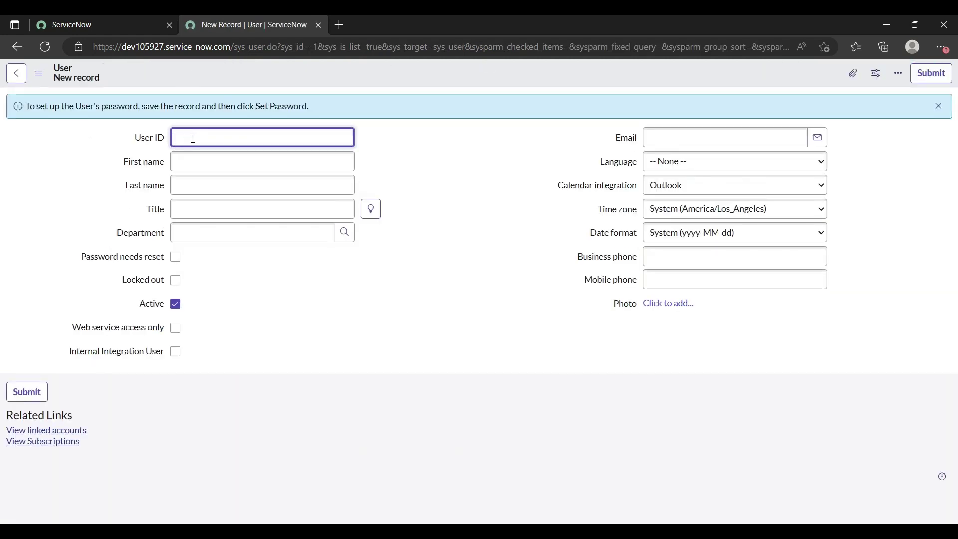
pyautogui.click(189, 156)
pyautogui.write('Test')
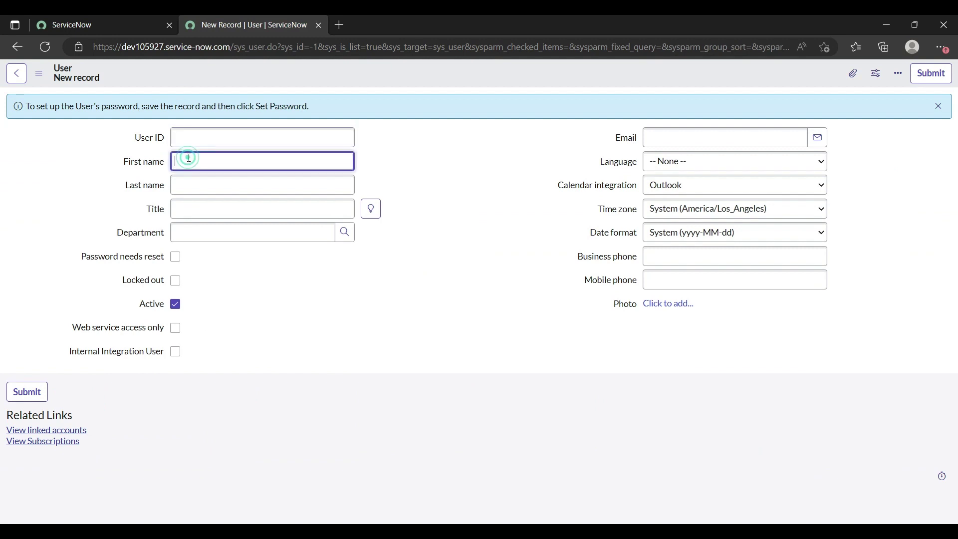
pyautogui.click(188, 187)
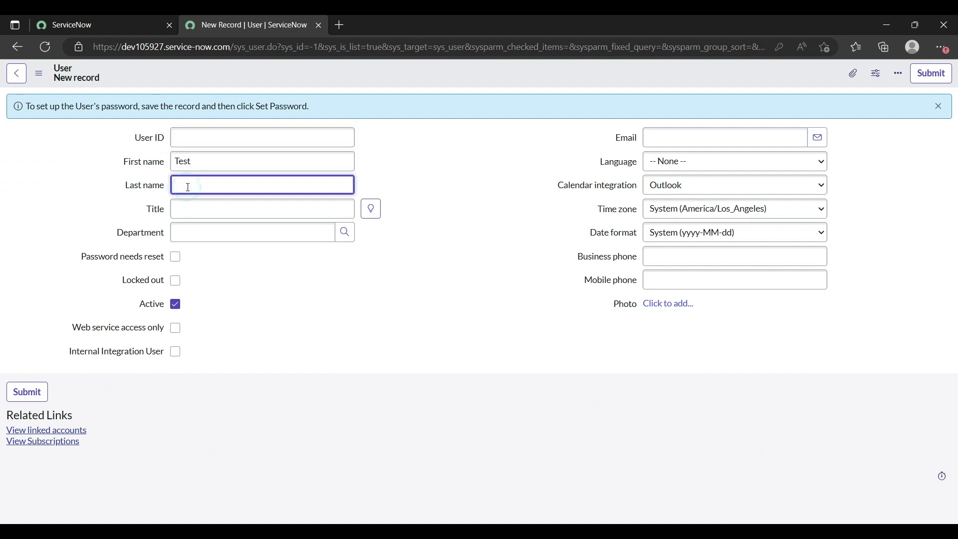
pyautogui.click(196, 139)
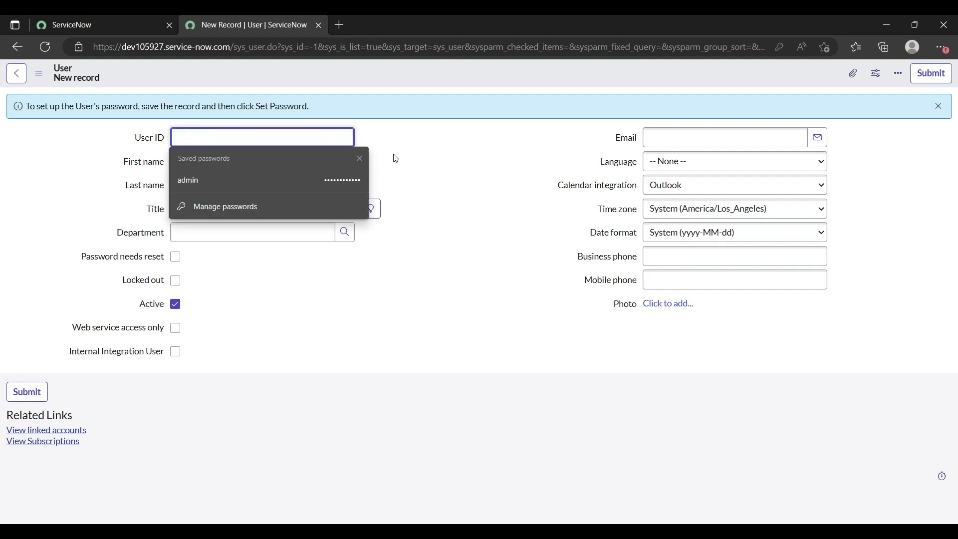
pyautogui.click(360, 158)
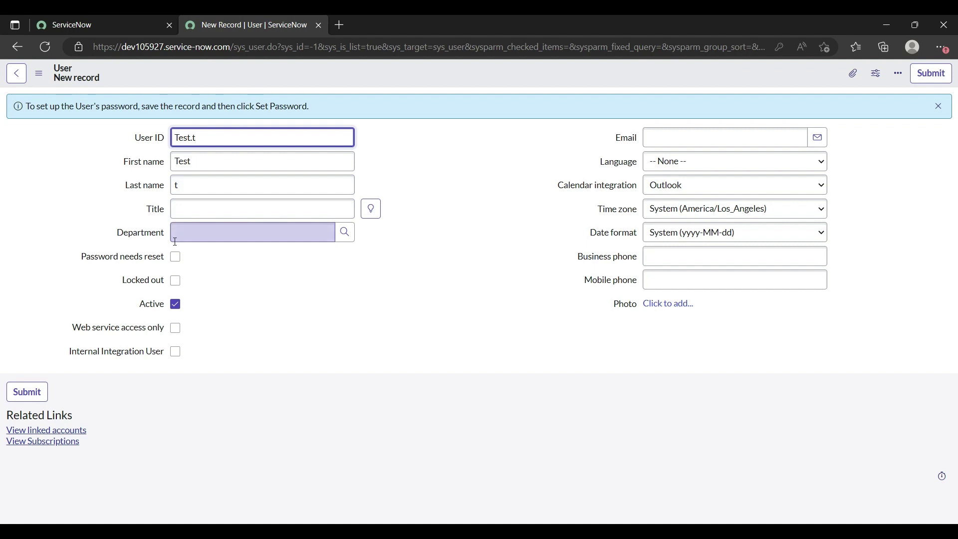
pyautogui.click(709, 138)
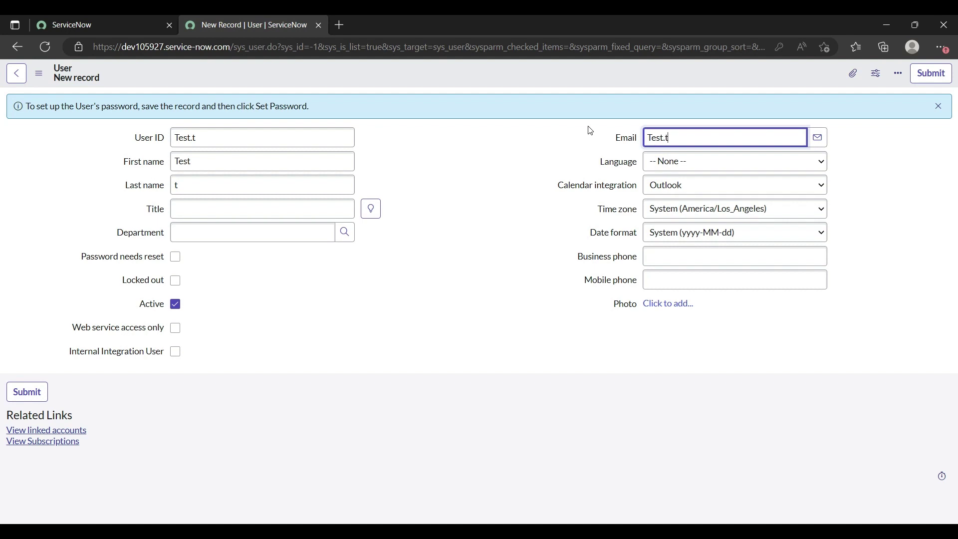
pyautogui.write('@xyz.com')
pyautogui.click(573, 259)
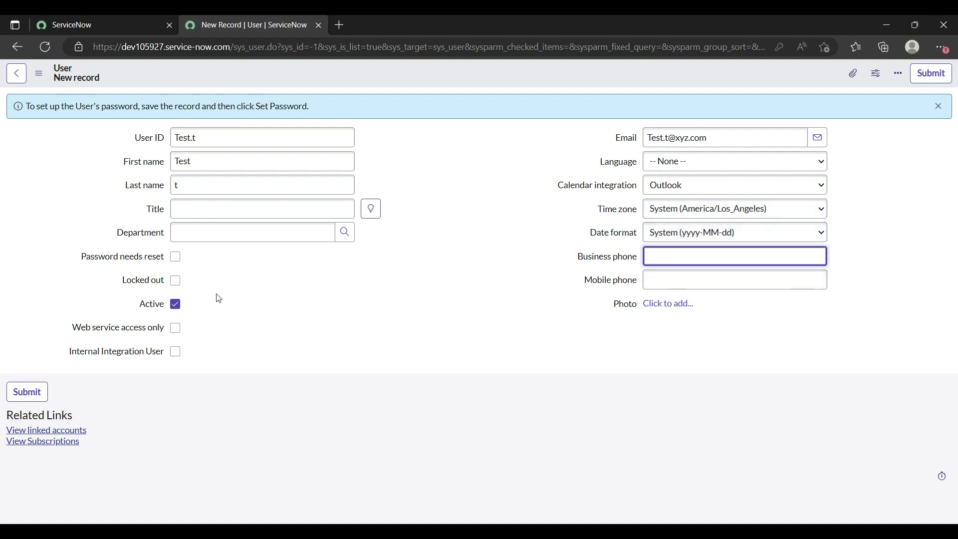
pyautogui.rightClick(475, 78)
# Save the user, confirm its Groups and Roles lists are empty, and start editing its roles.
pyautogui.click(487, 81)
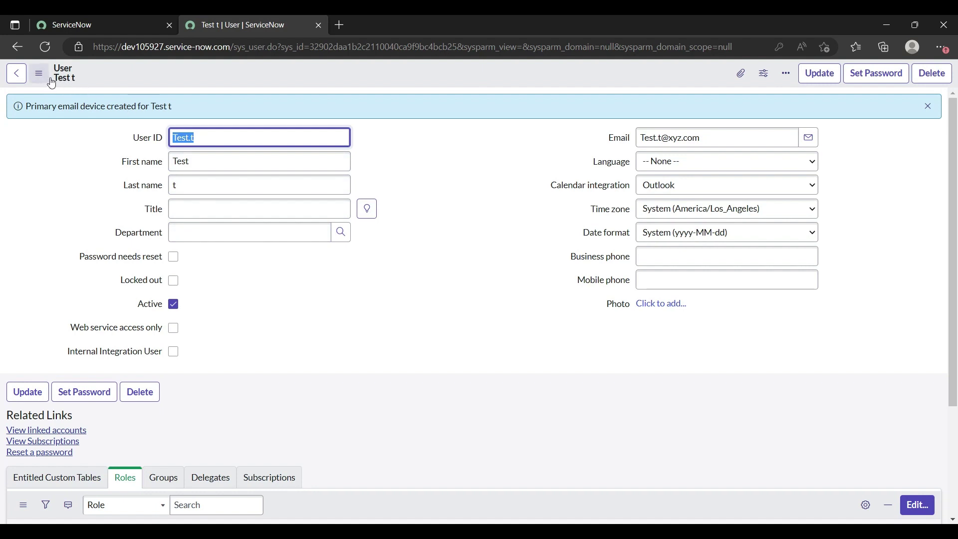
pyautogui.moveTo(56, 79); pyautogui.dragTo(76, 82)
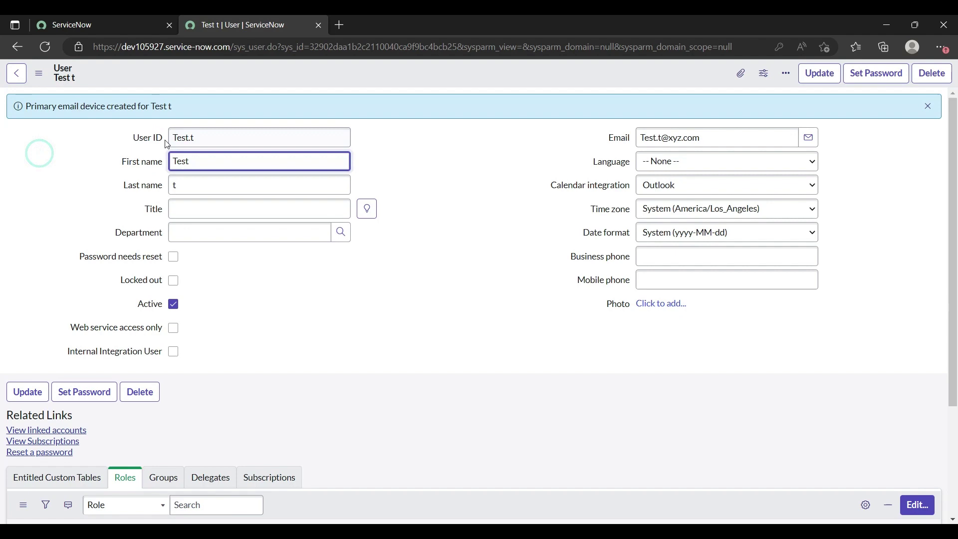
pyautogui.scroll(-3, 211, 343)
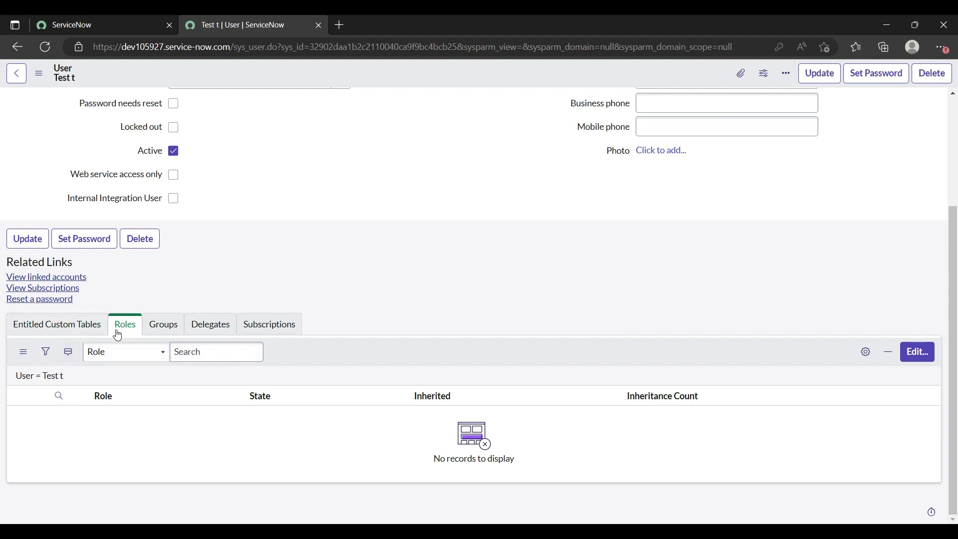
pyautogui.click(157, 329)
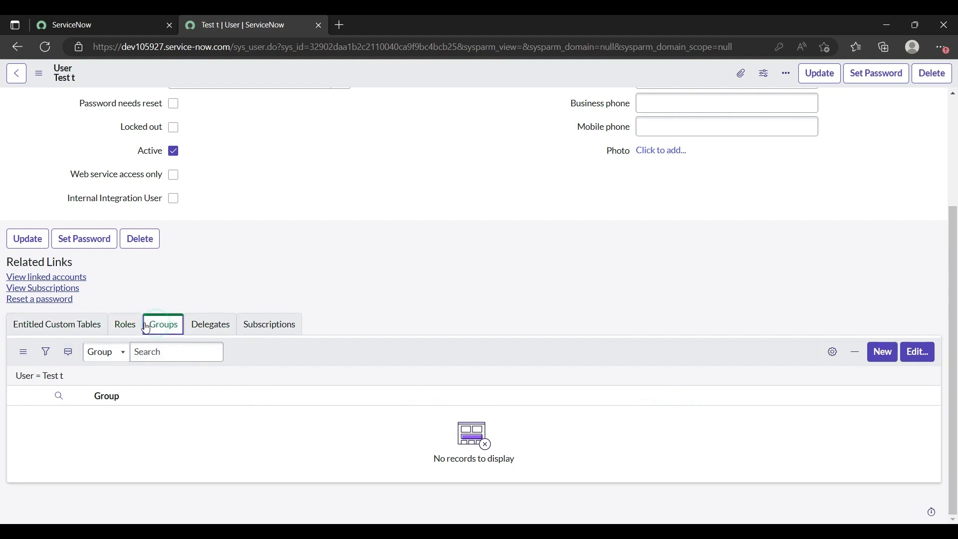
pyautogui.click(126, 327)
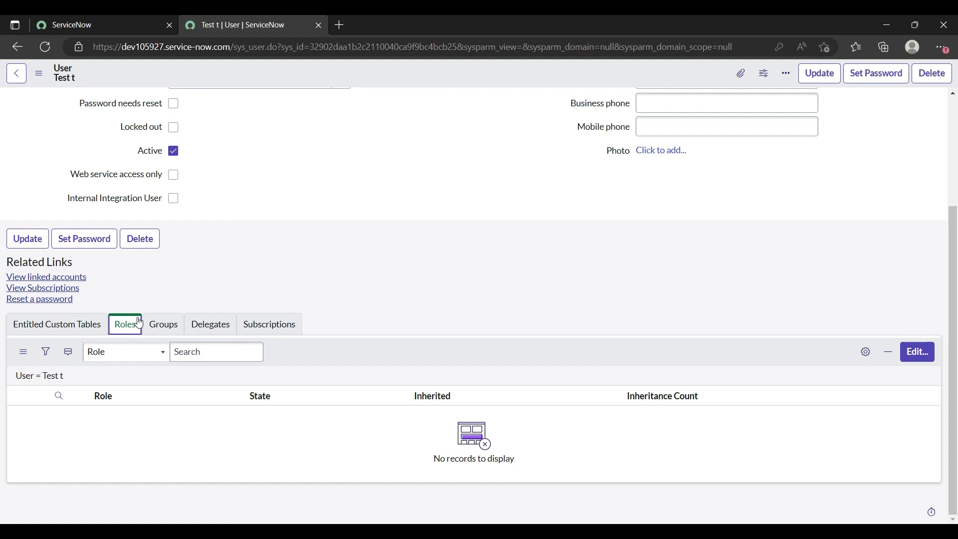
pyautogui.click(909, 357)
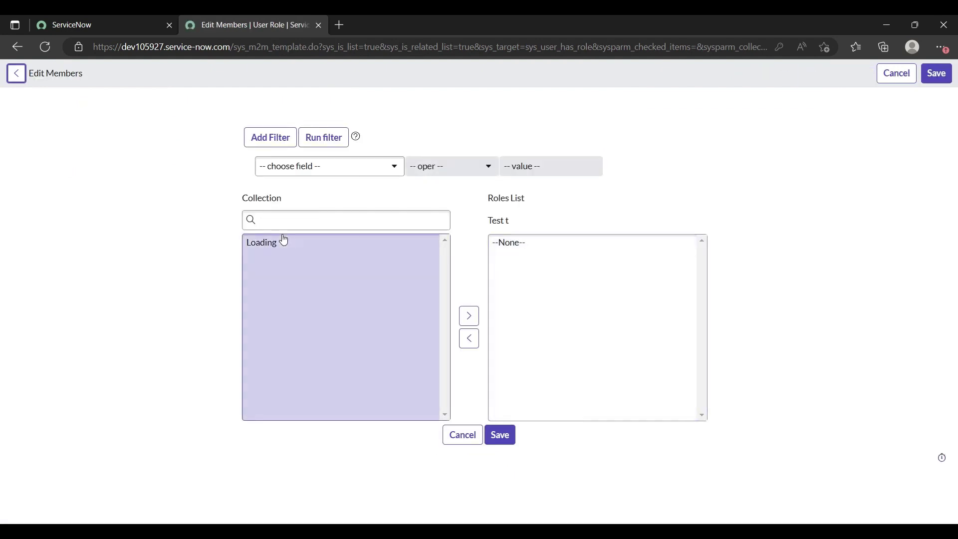
# Find the itil role by searching 'it', move it to the user's roles, and save.
pyautogui.click(266, 223)
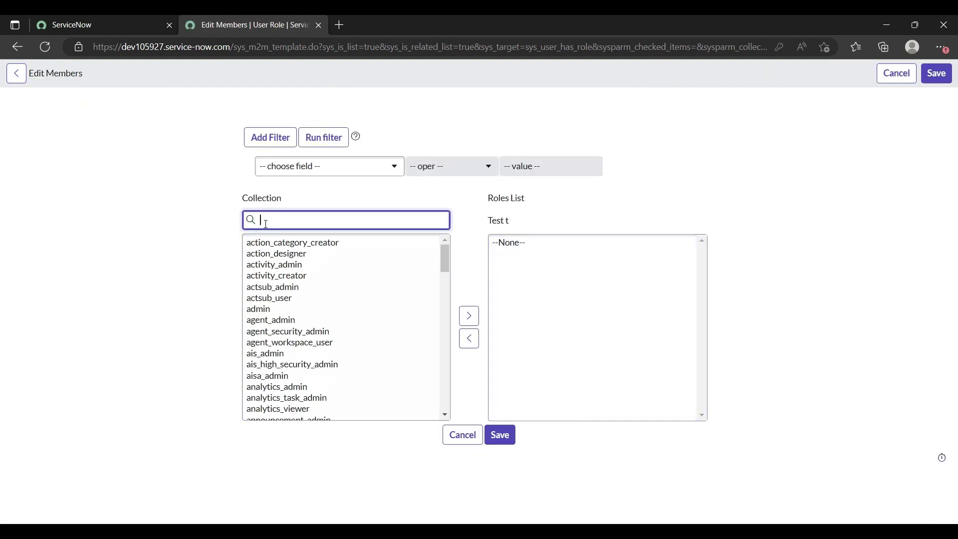
pyautogui.write('itil')
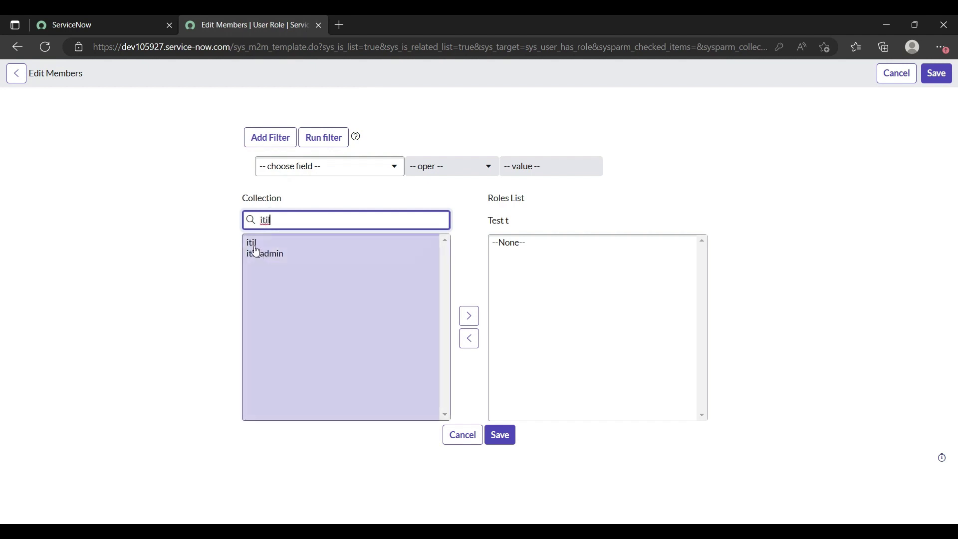
pyautogui.click(254, 245)
pyautogui.moveTo(256, 250)
pyautogui.mouseDown()
pyautogui.moveTo(494, 360)
pyautogui.moveTo(466, 316)
pyautogui.moveTo(403, 276)
pyautogui.moveTo(266, 236)
pyautogui.mouseUp()
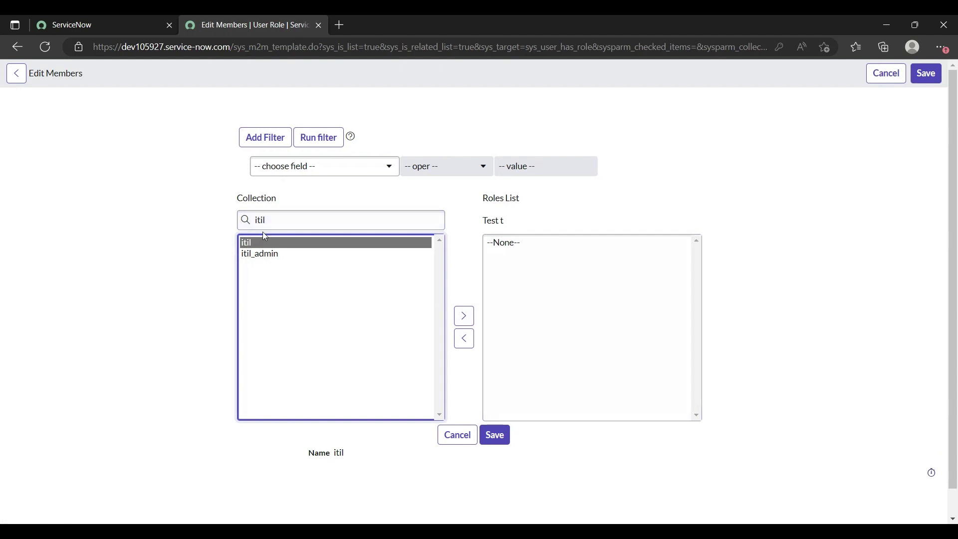
pyautogui.click(464, 322)
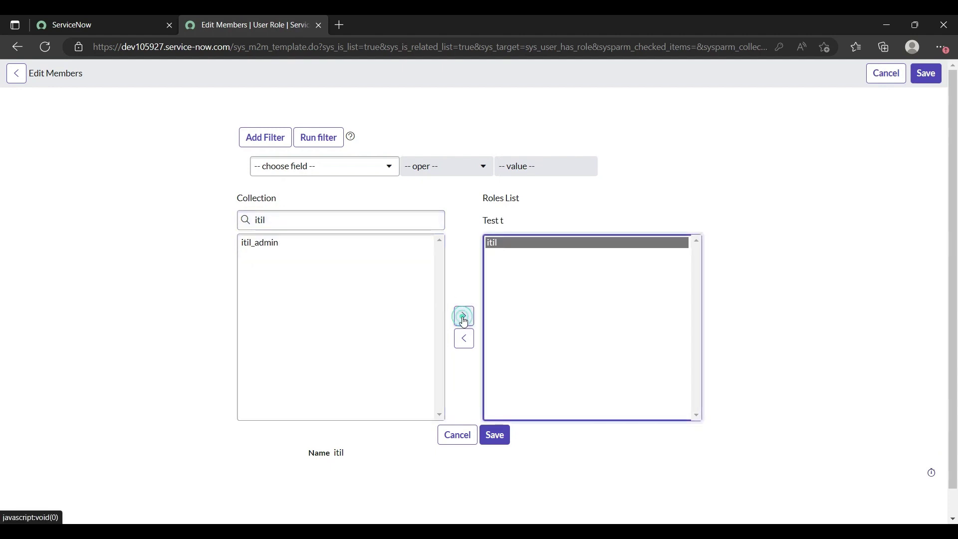
pyautogui.click(494, 443)
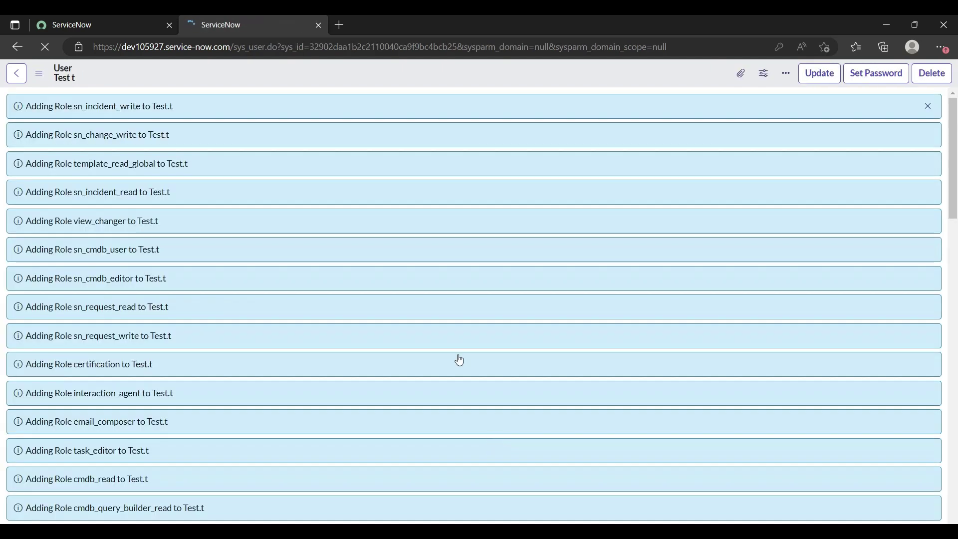
# Review the 30 roles on Test.t's record, then show its empty Groups list.
pyautogui.doubleClick(339, 317)
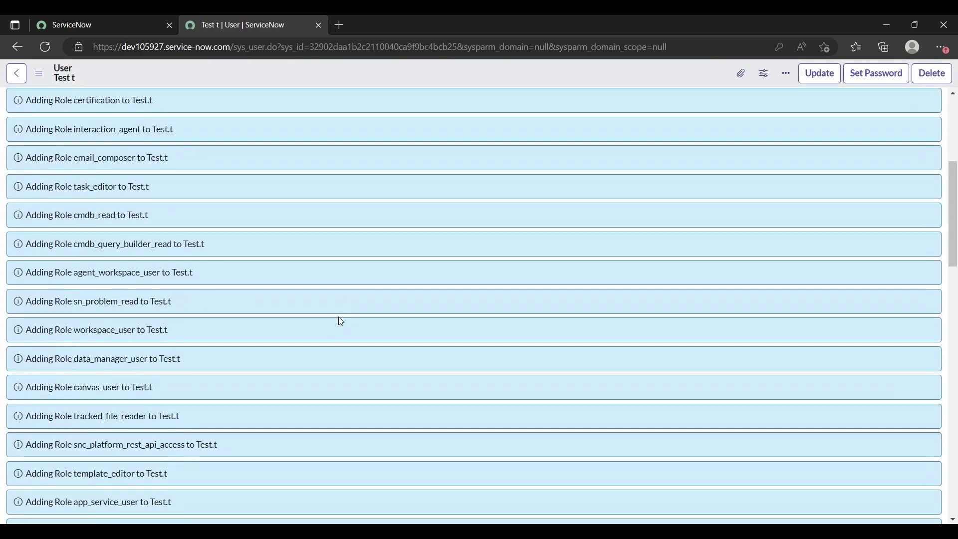
pyautogui.scroll(-10, 341, 321)
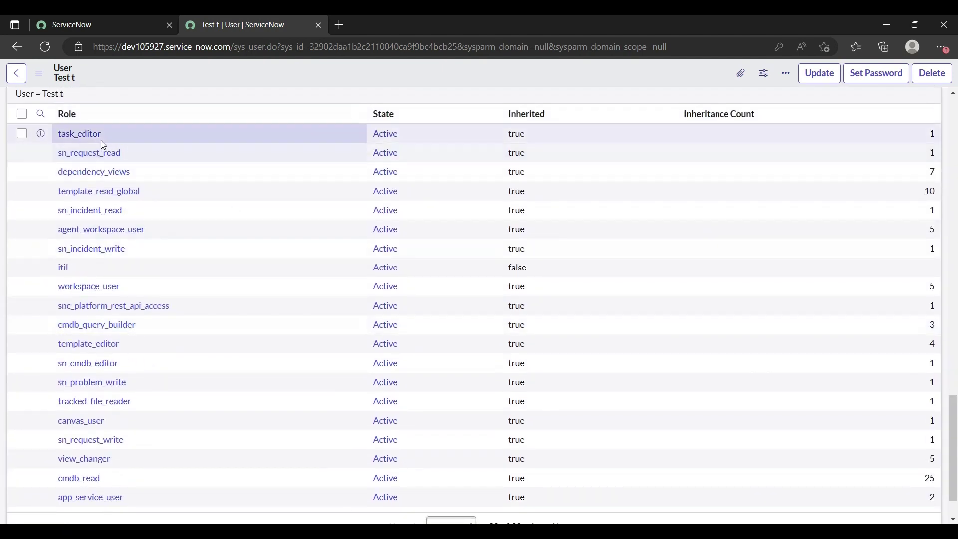
pyautogui.scroll(-2, 144, 298)
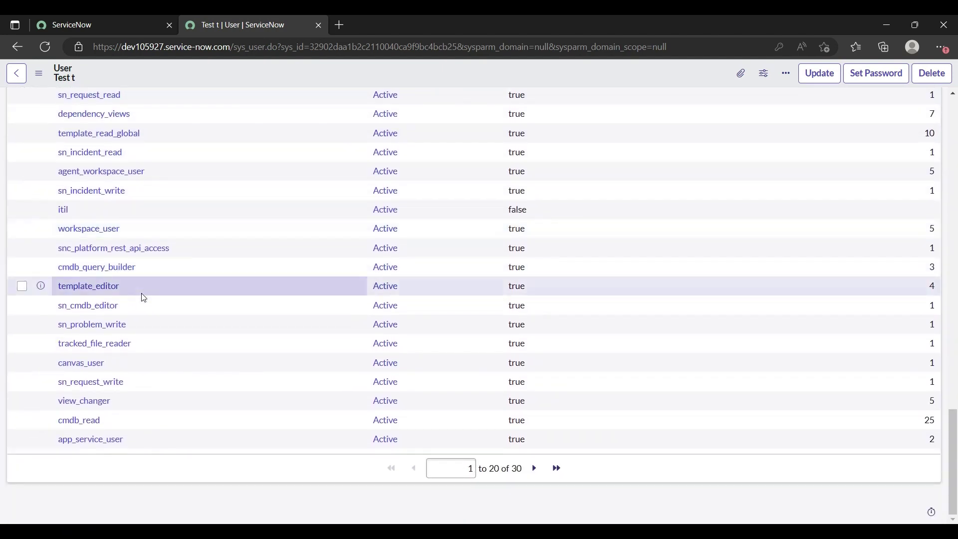
pyautogui.scroll(4, 259, 428)
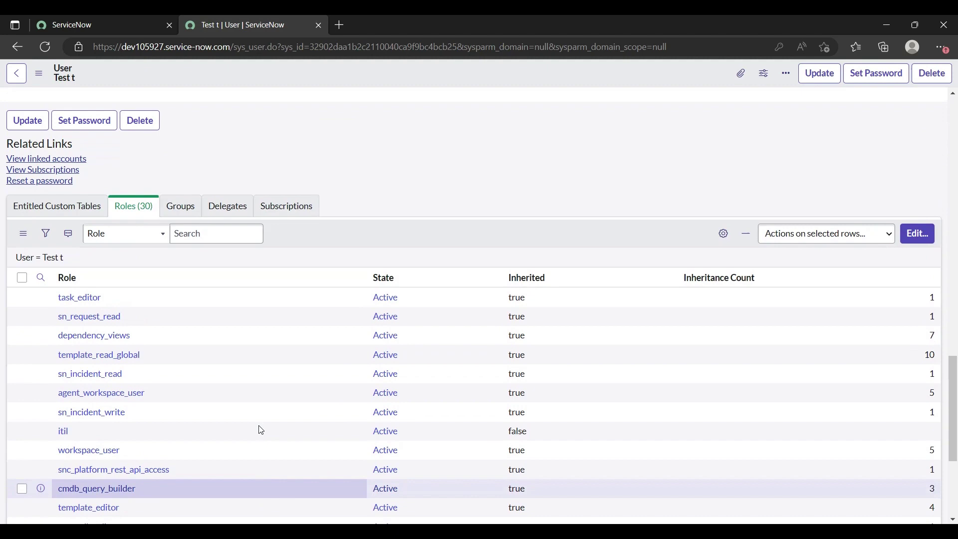
pyautogui.scroll(6, 261, 430)
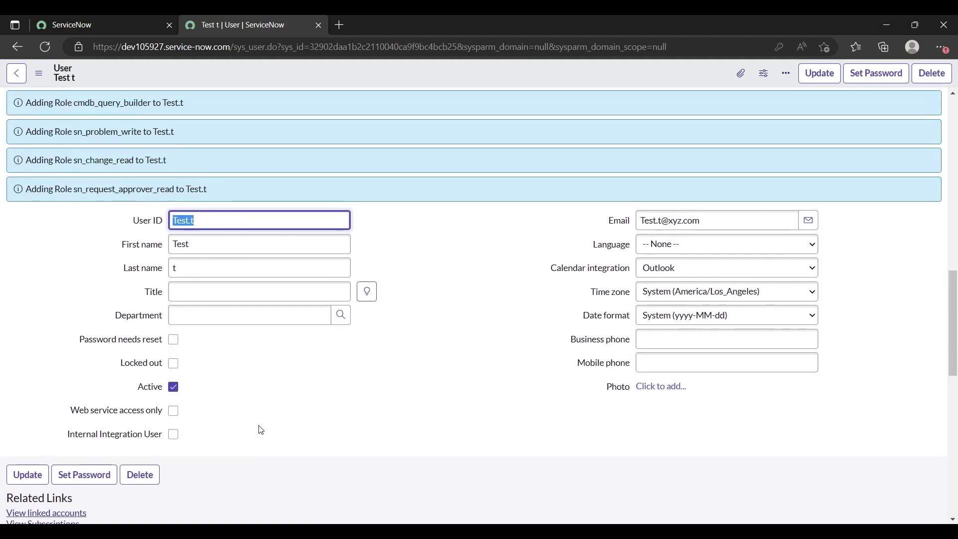
pyautogui.scroll(-5, 261, 430)
pyautogui.click(187, 295)
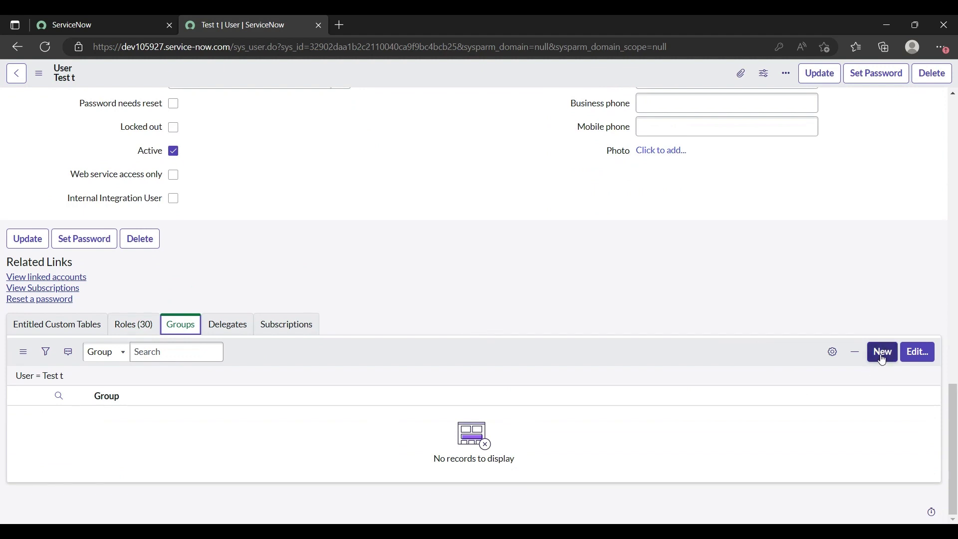
# Search groups for 'service', add Service Desk to Test.t's groups, and save.
pyautogui.click(911, 361)
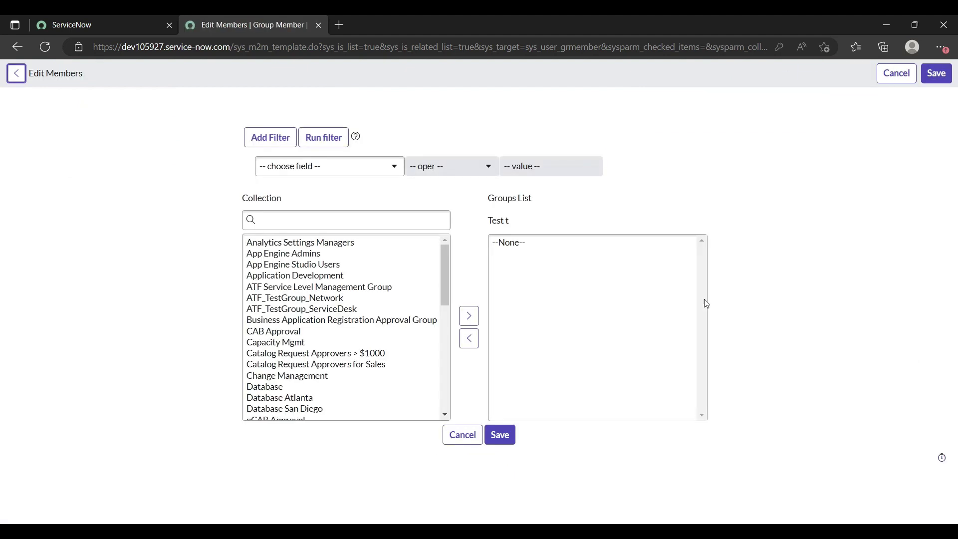
pyautogui.click(704, 300)
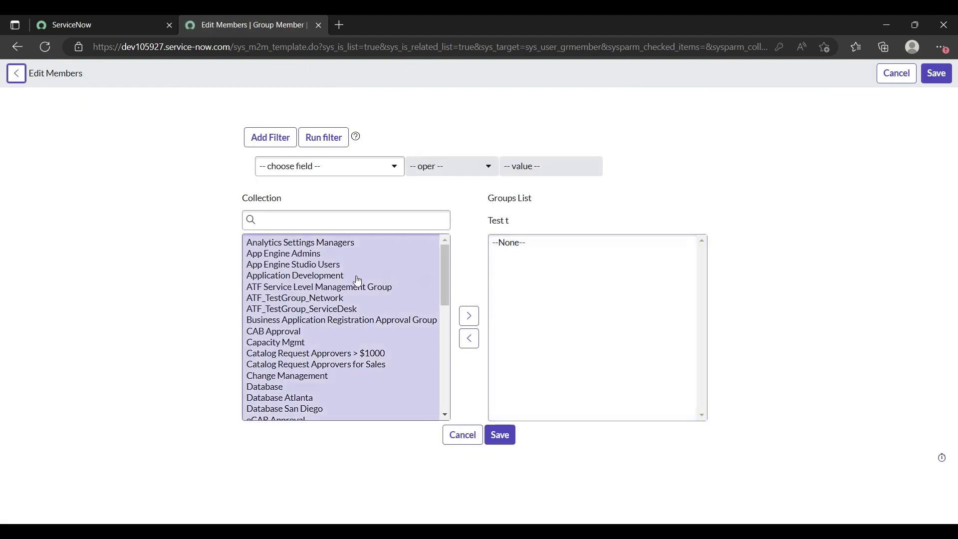
pyautogui.scroll(-3, 321, 338)
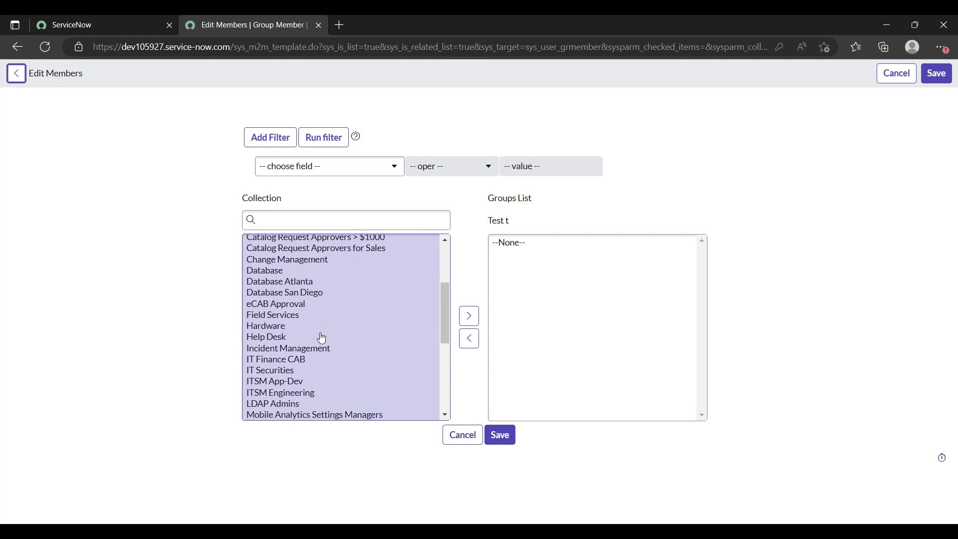
pyautogui.click(265, 218)
pyautogui.write('ser')
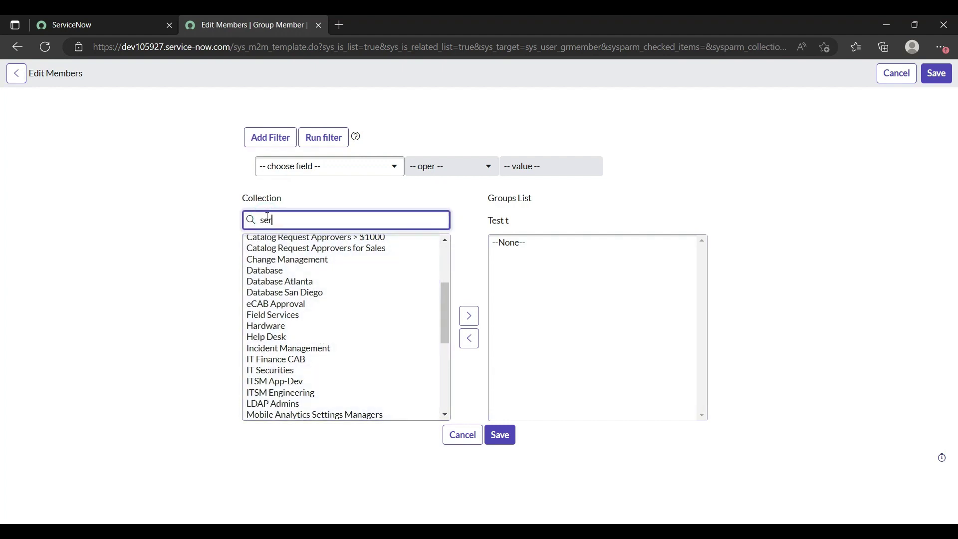
pyautogui.write('vice')
pyautogui.click(271, 243)
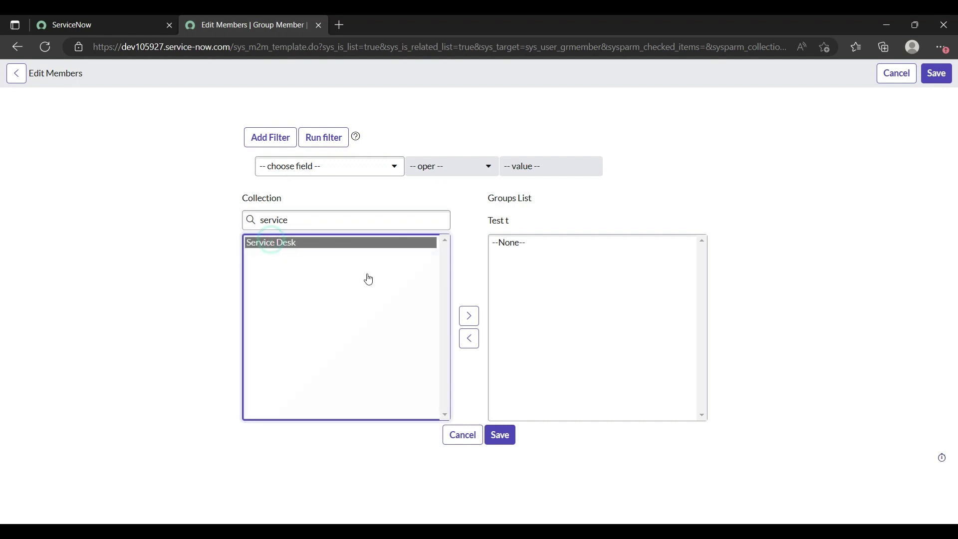
pyautogui.click(464, 316)
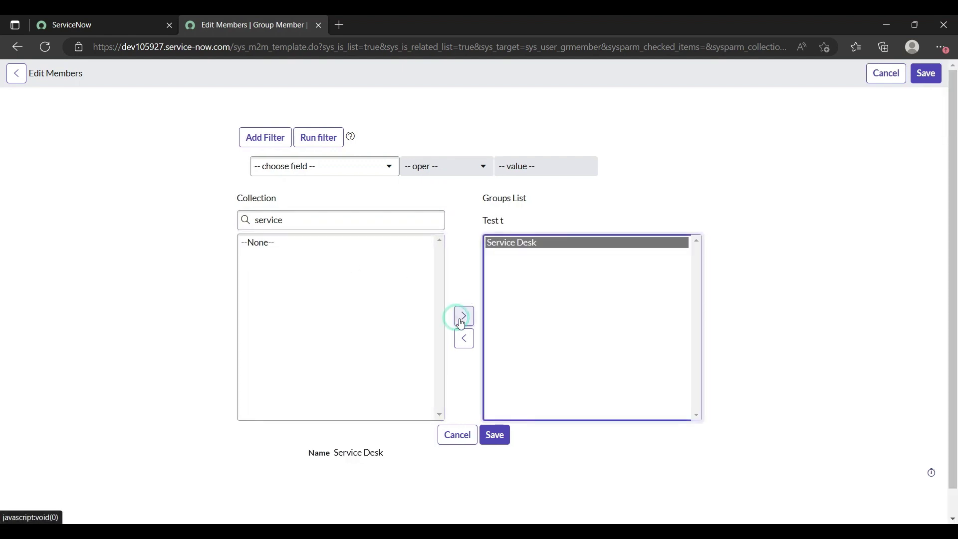
pyautogui.click(495, 432)
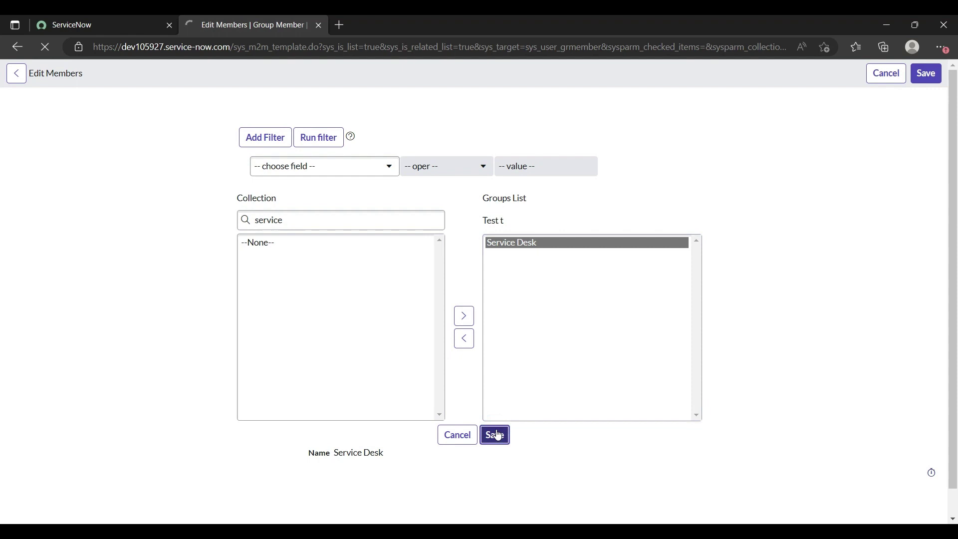
pyautogui.scroll(-2, 267, 385)
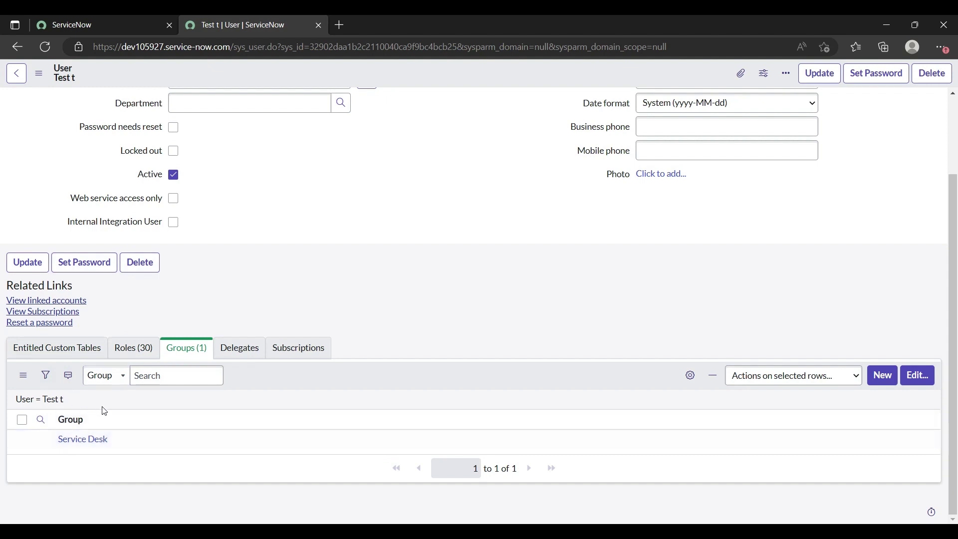
# Filter groups by name 'Service', open Service Desk in a new tab, and view its members.
pyautogui.click(119, 17)
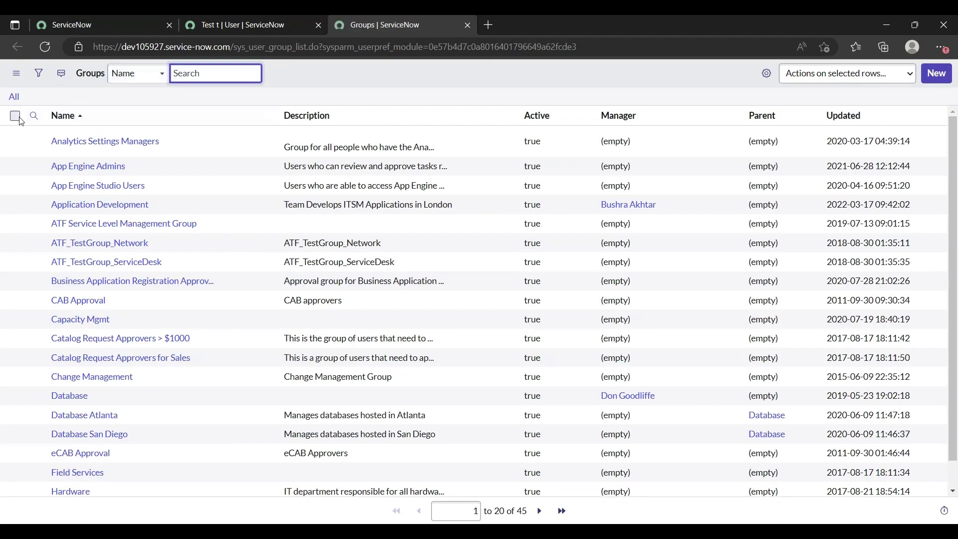
pyautogui.click(32, 118)
pyautogui.write('Se')
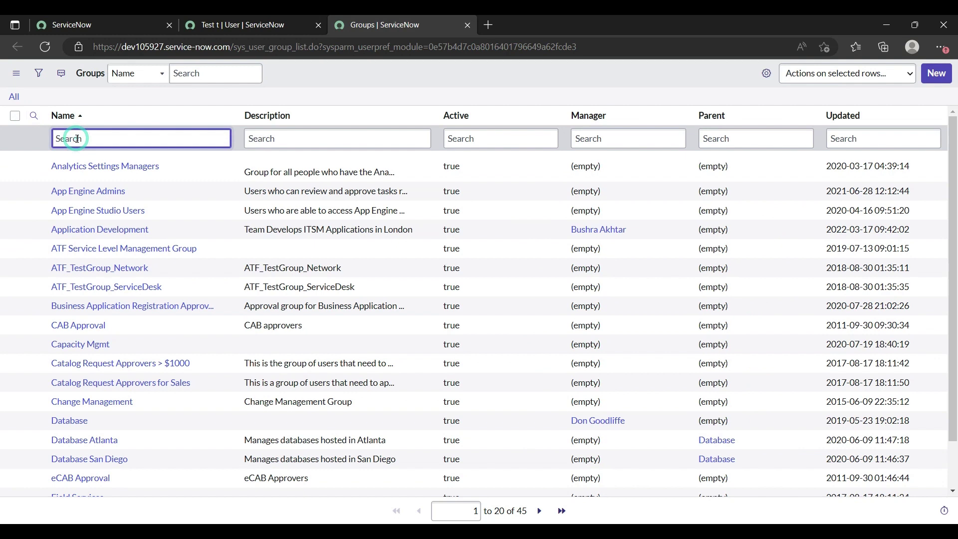
pyautogui.write('rvice')
pyautogui.press('Return')
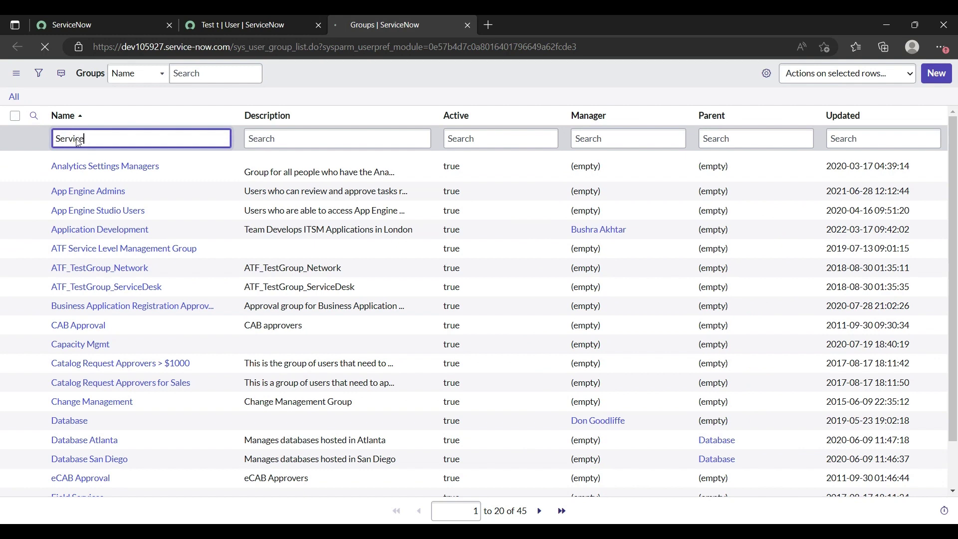
pyautogui.middleClick(80, 160)
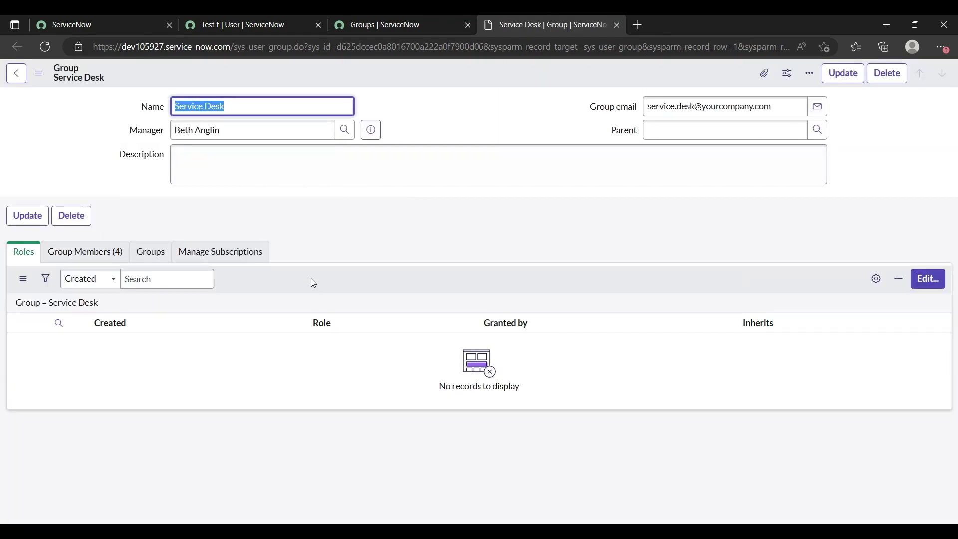
pyautogui.click(106, 252)
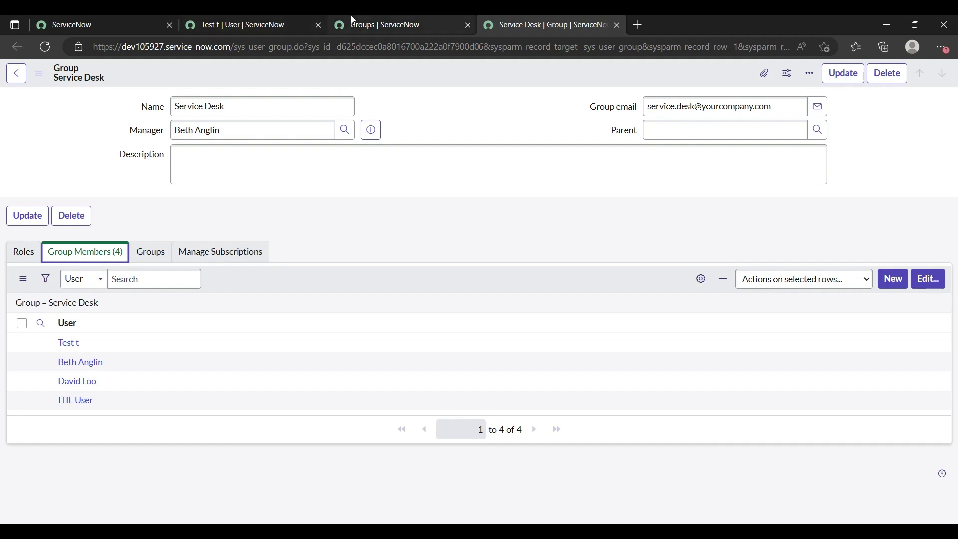
# Draft a new group named Testing and pick Test t as its manager from the lookup.
pyautogui.click(379, 24)
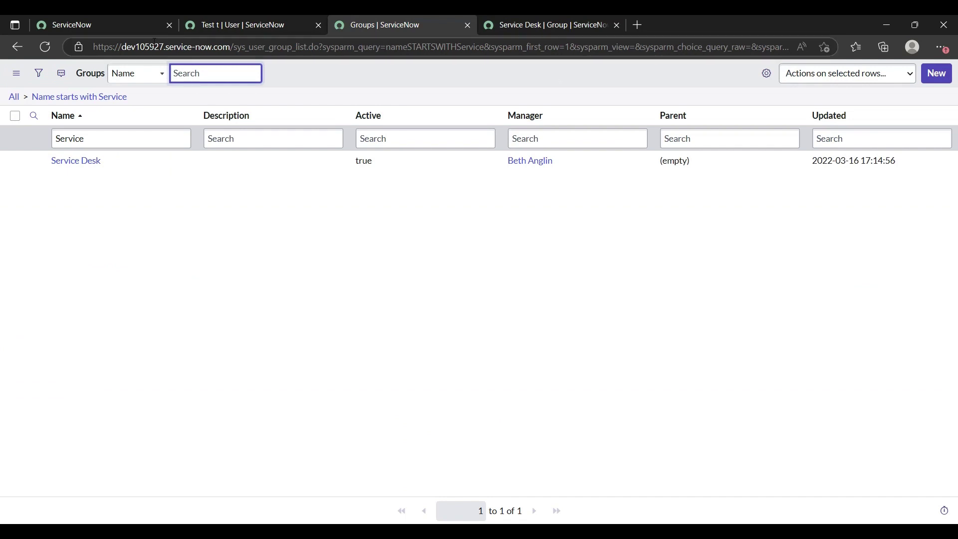
pyautogui.click(943, 76)
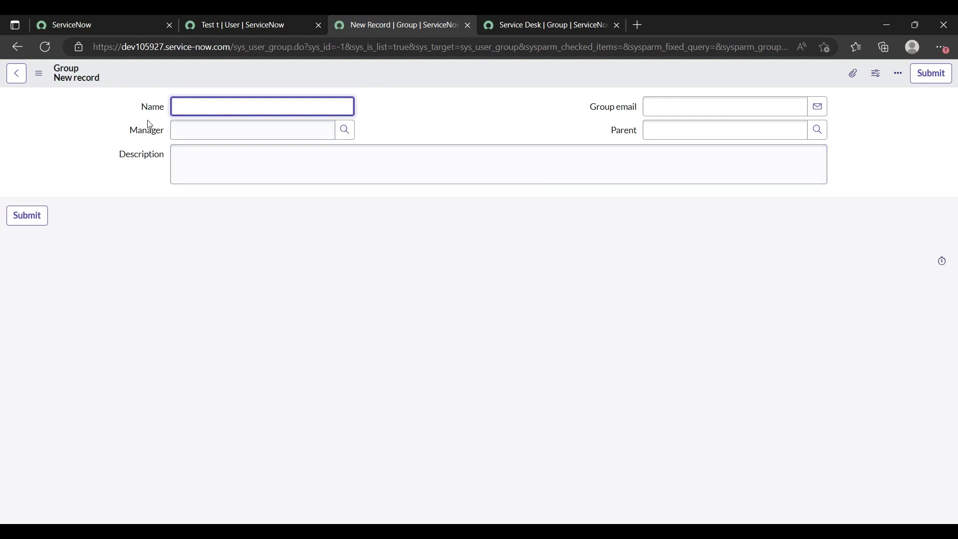
pyautogui.write('Testing')
pyautogui.click(343, 130)
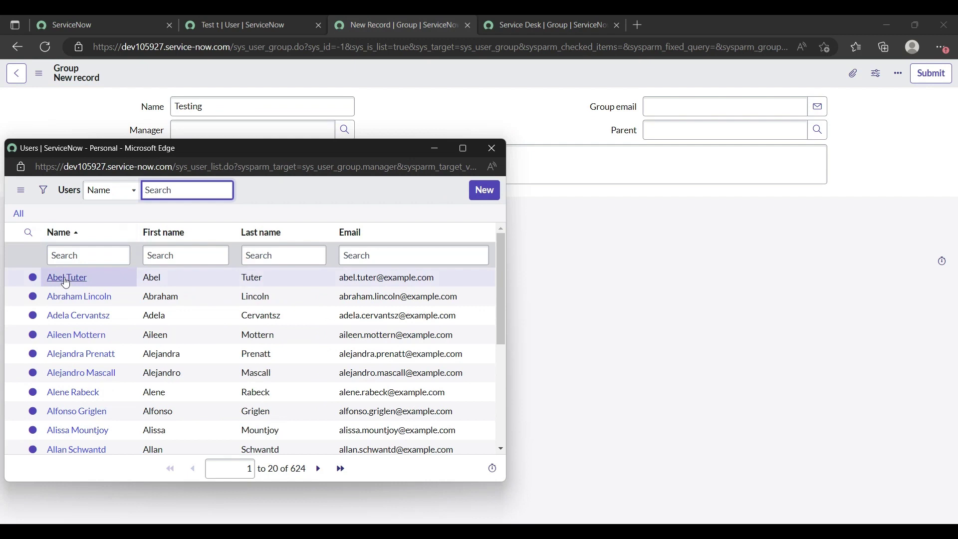
pyautogui.click(74, 257)
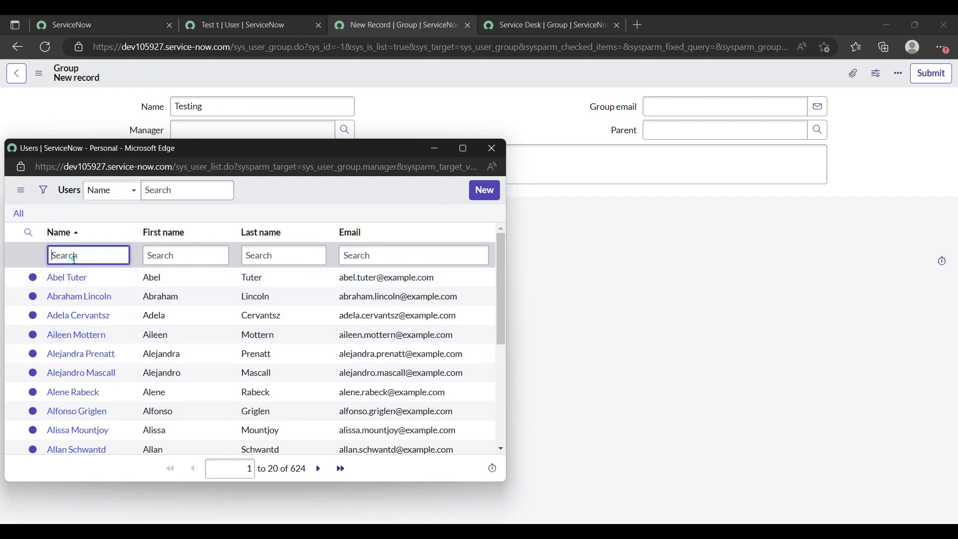
pyautogui.write('Test')
pyautogui.press('Return')
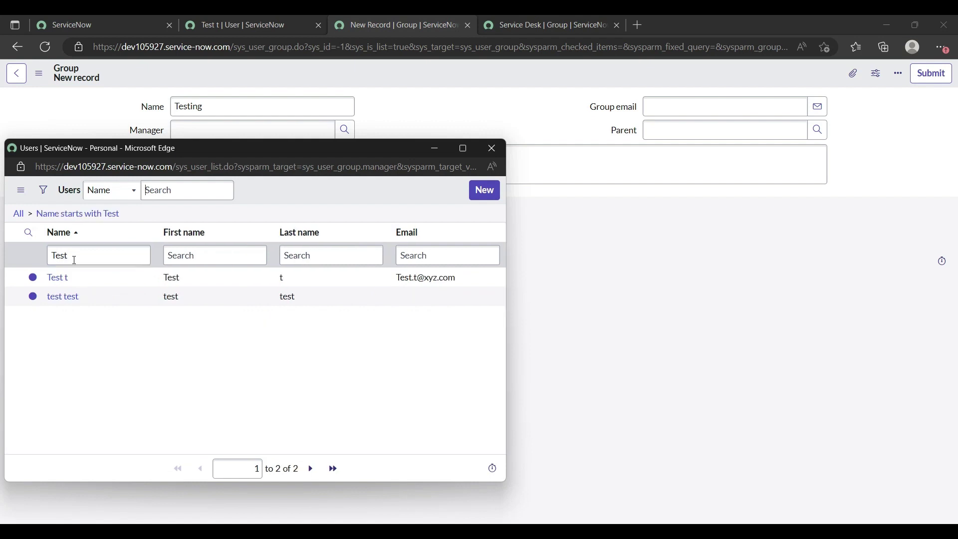
pyautogui.click(59, 277)
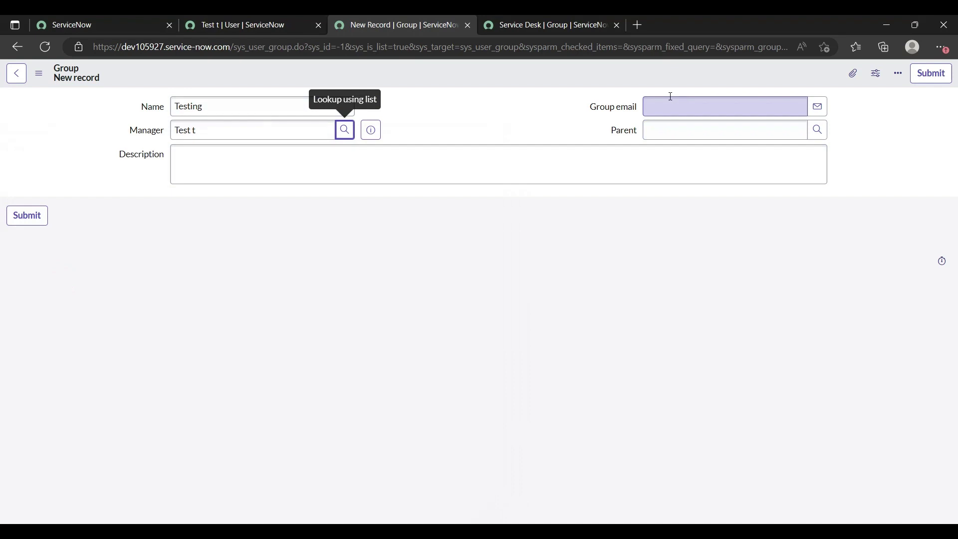
pyautogui.click(653, 107)
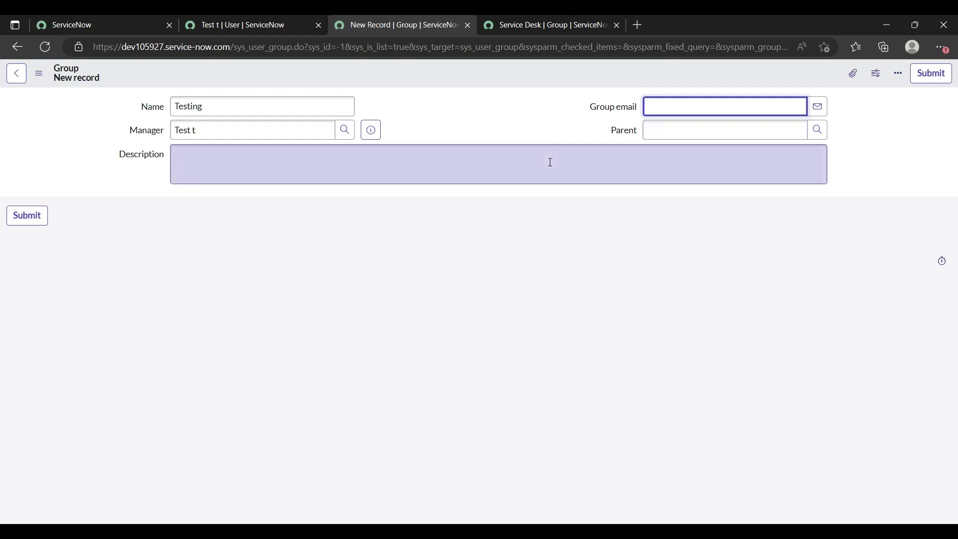
# Go back to the Service Desk group tab showing its four members.
pyautogui.click(544, 23)
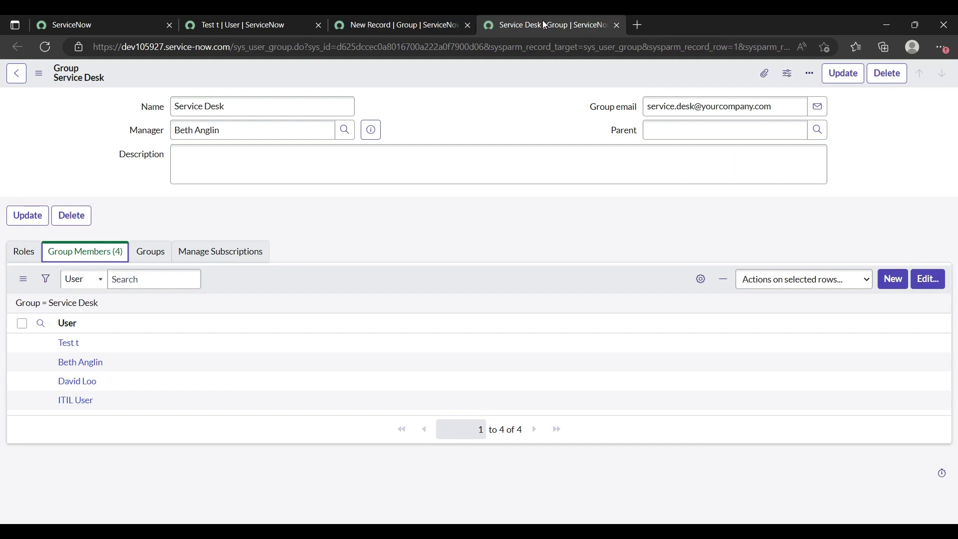